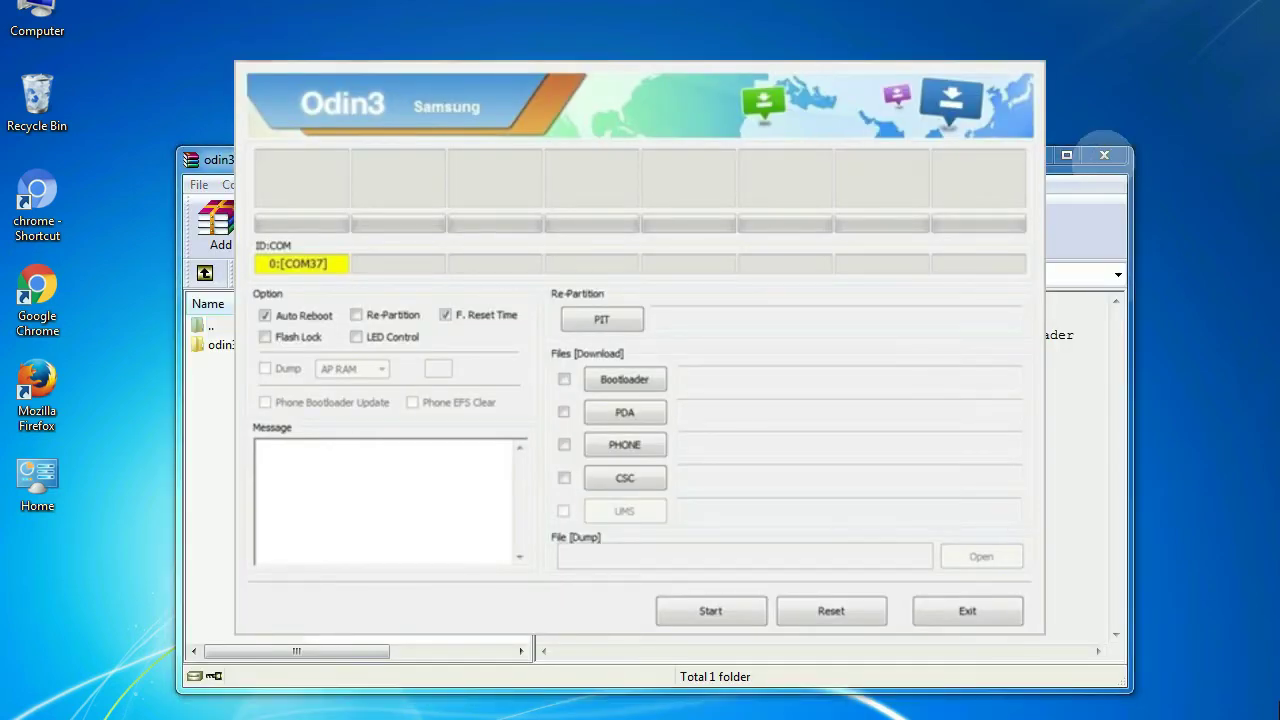
Close the WinRAR archive window behind Odin, leaving Odin showing 0:[COM37]
click(1104, 155)
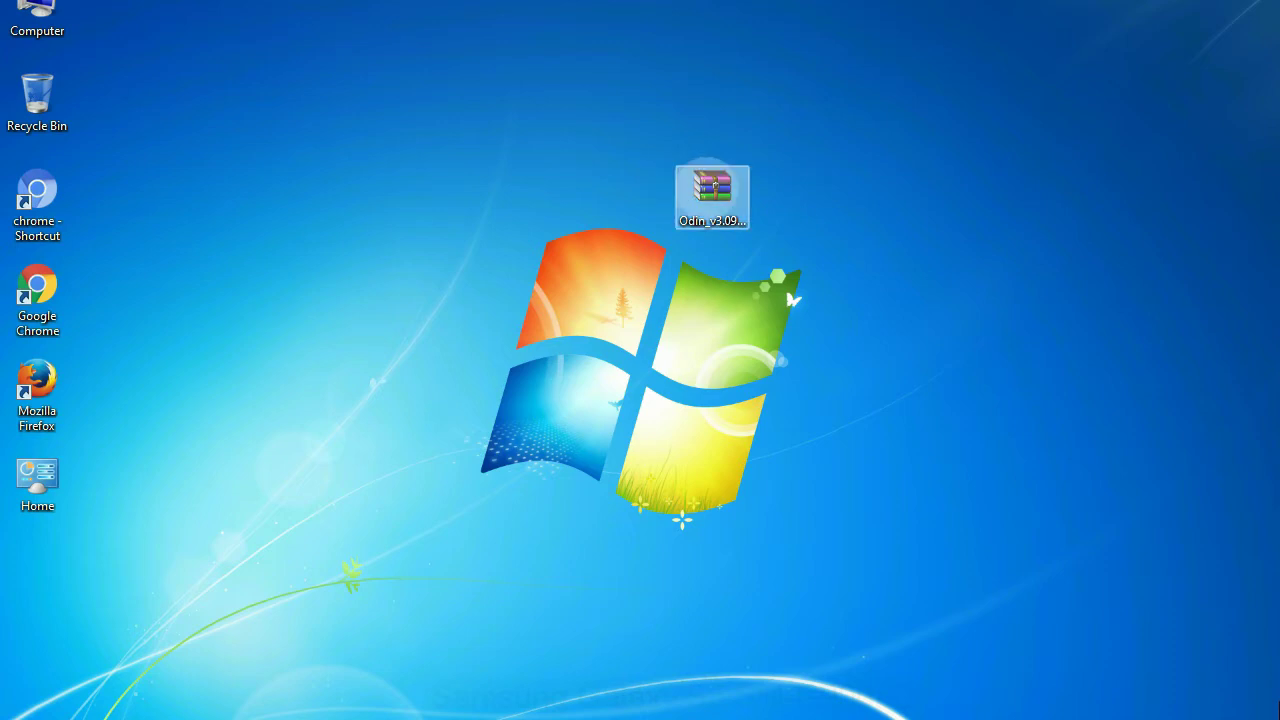
Extract Odin_v3.09 onto the desktop and run Odin3 v3.09.exe as administrator
right_click(708, 190)
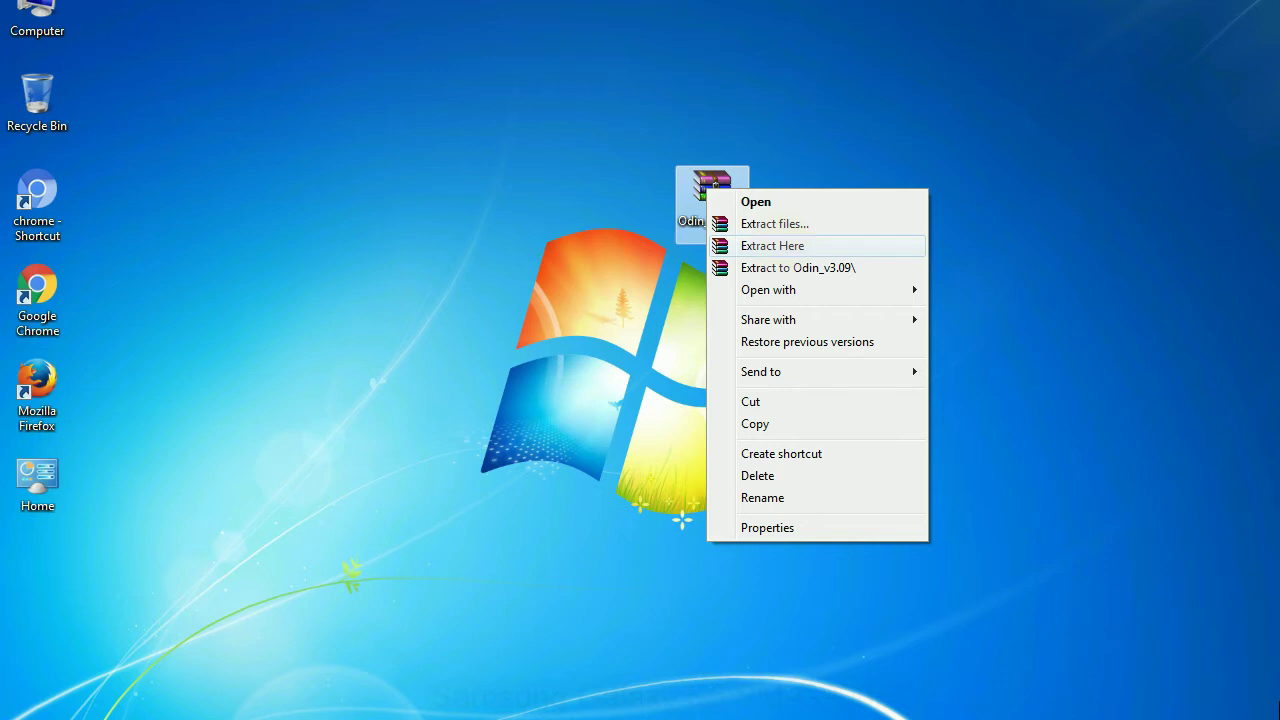
click(772, 245)
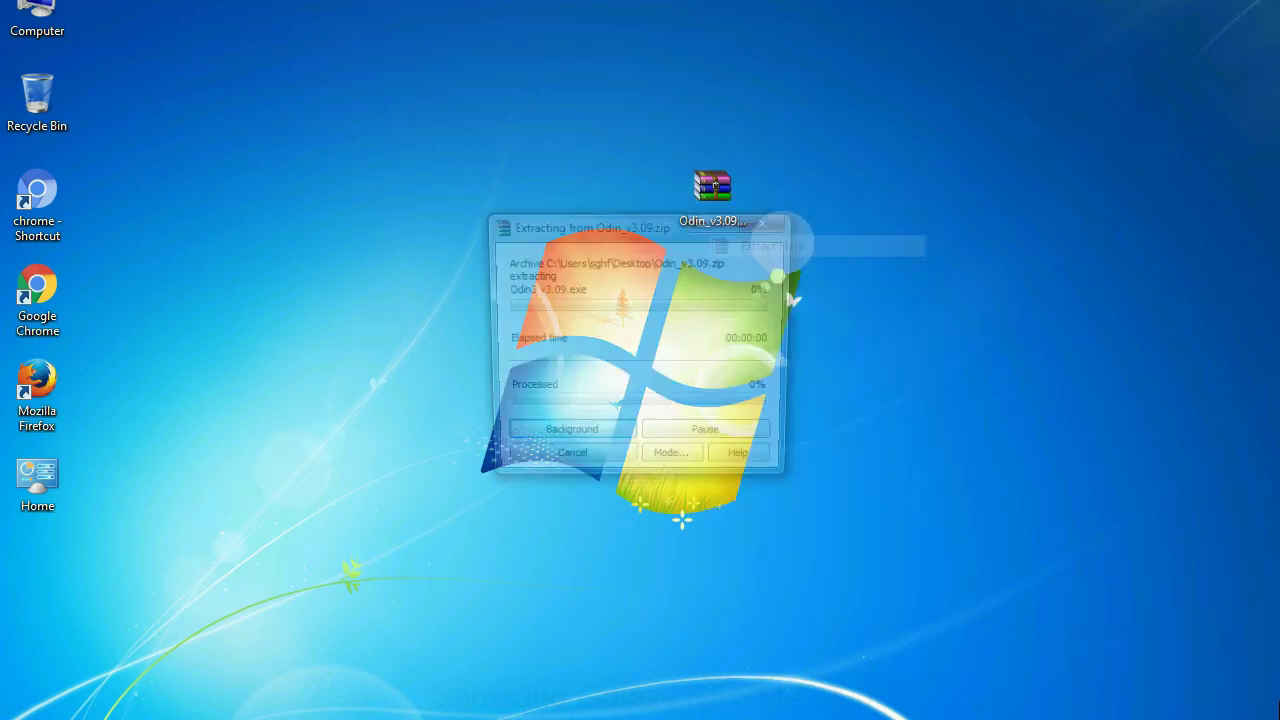
double_click(558, 195)
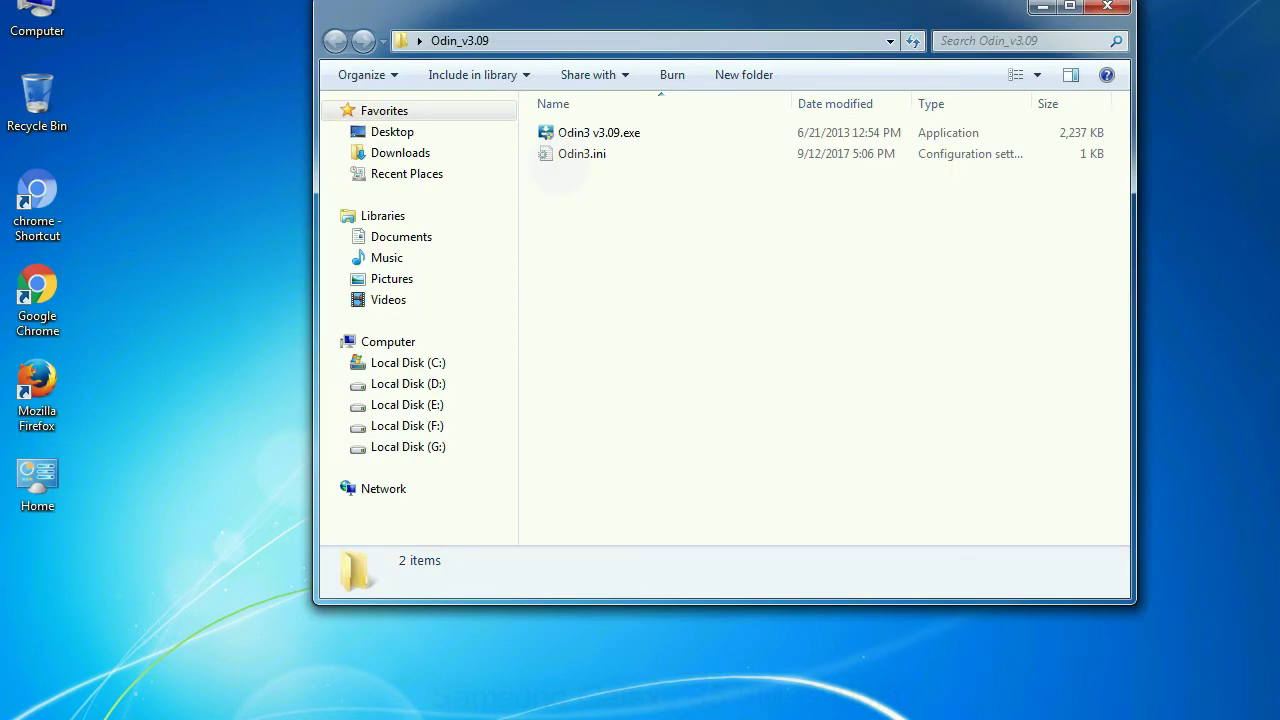
right_click(580, 135)
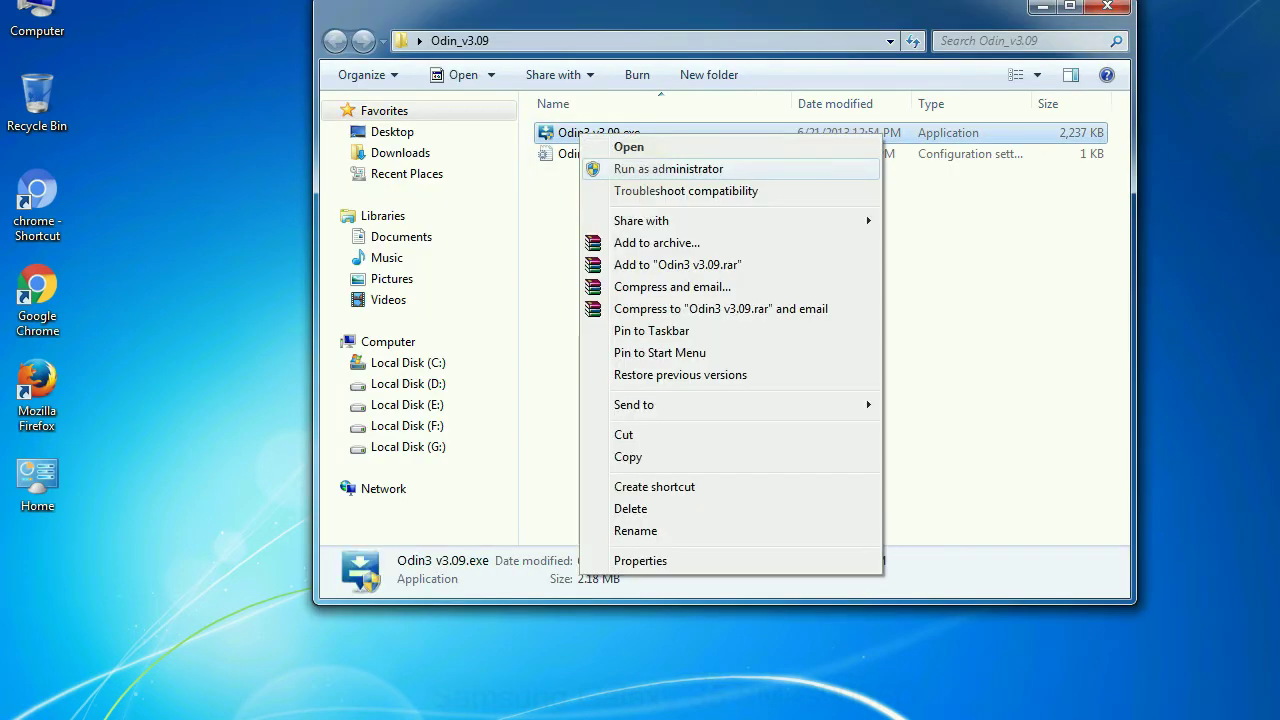
click(668, 168)
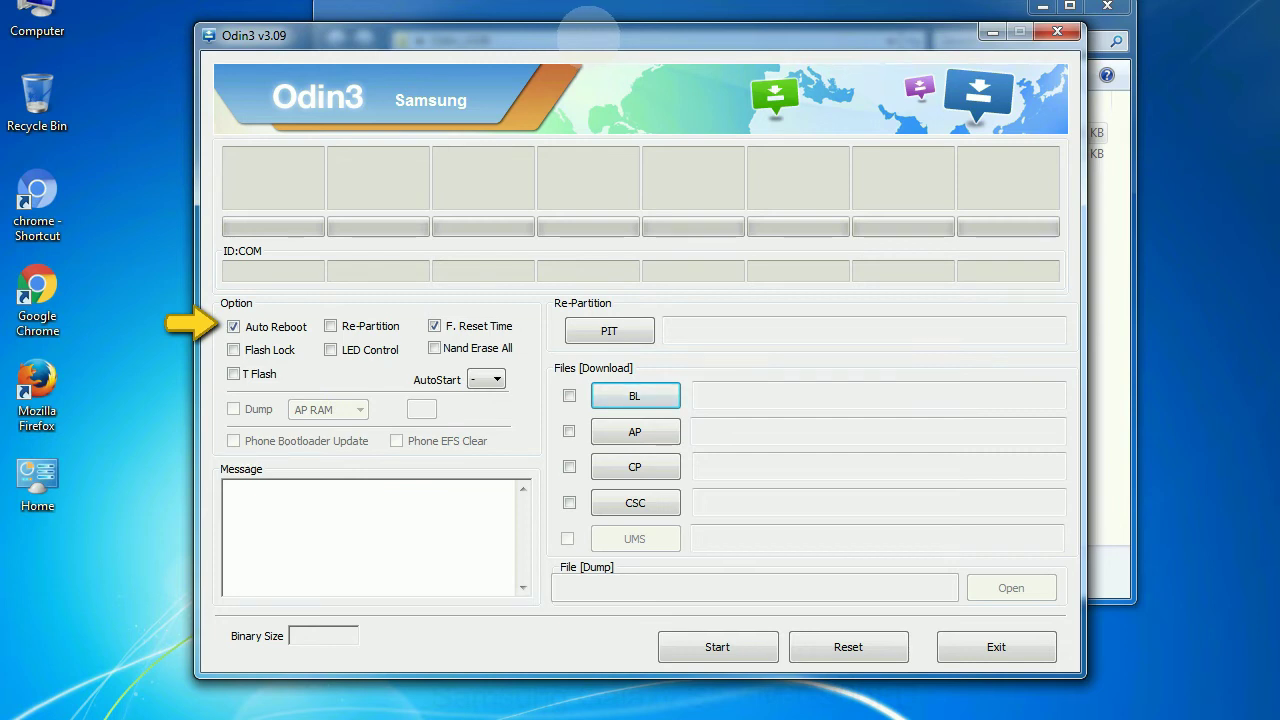
drag(590, 30, 639, 8)
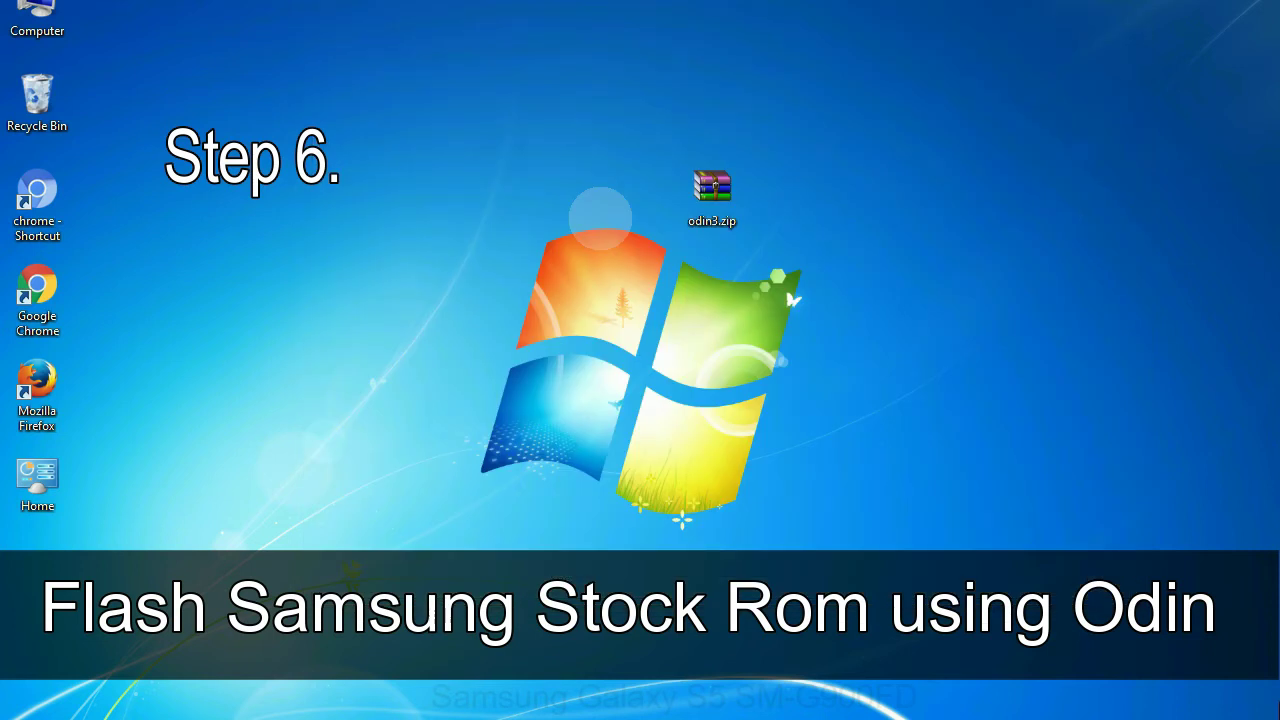
click(700, 187)
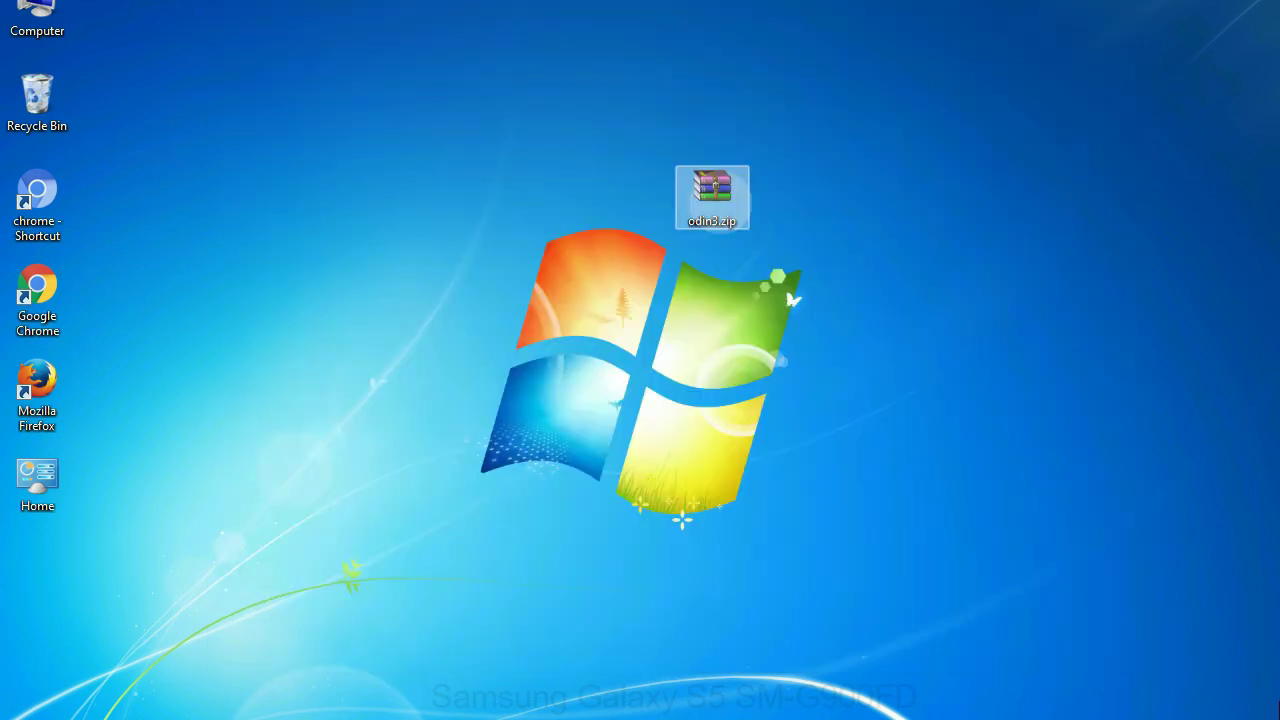
click(800, 188)
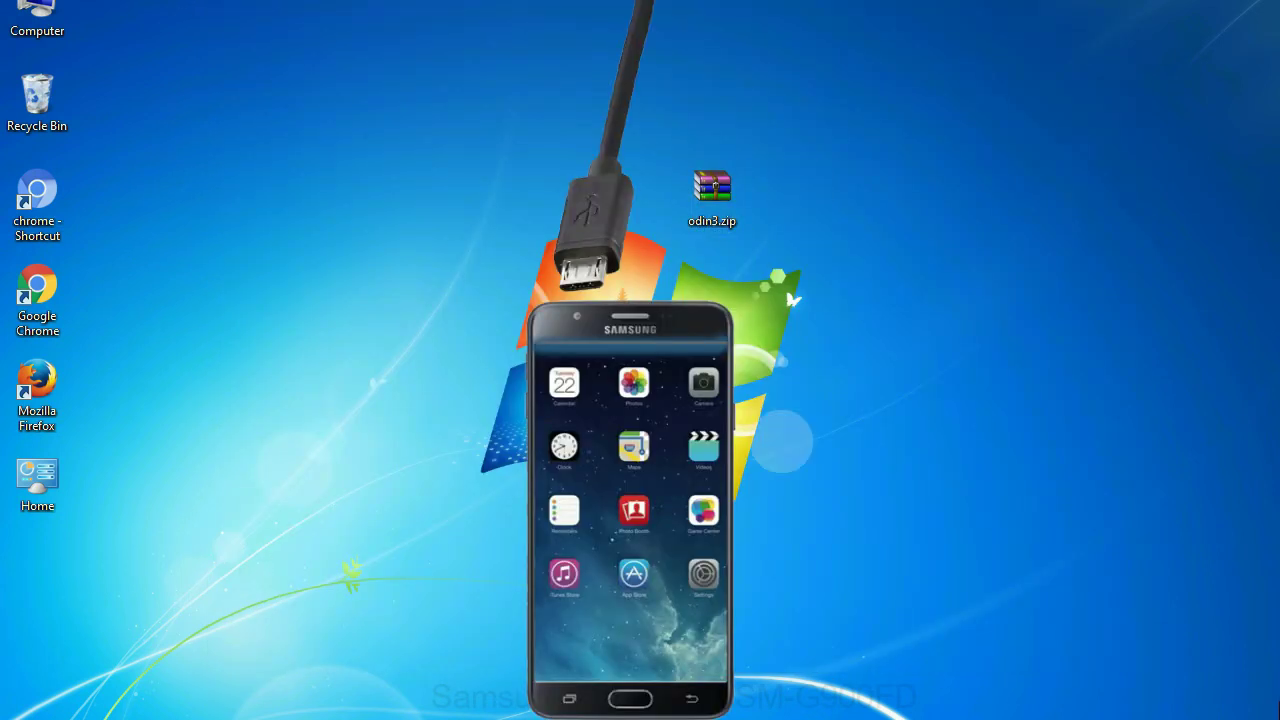
click(656, 237)
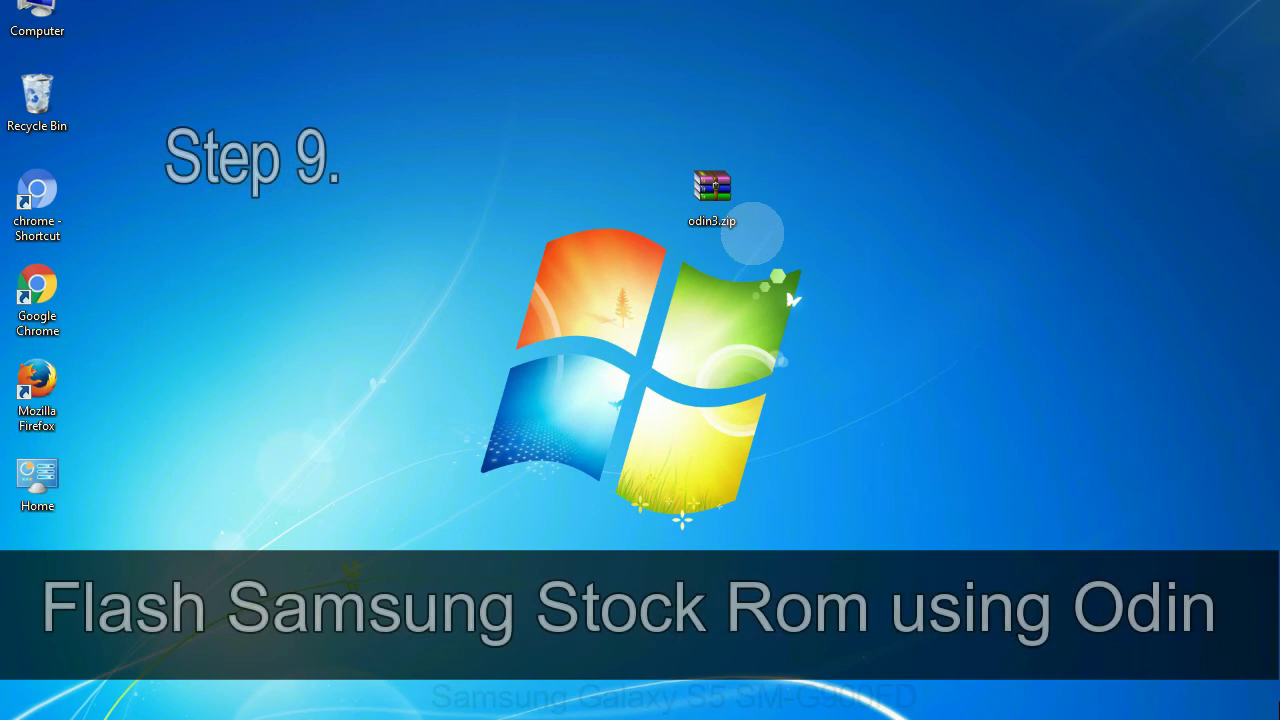
click(728, 200)
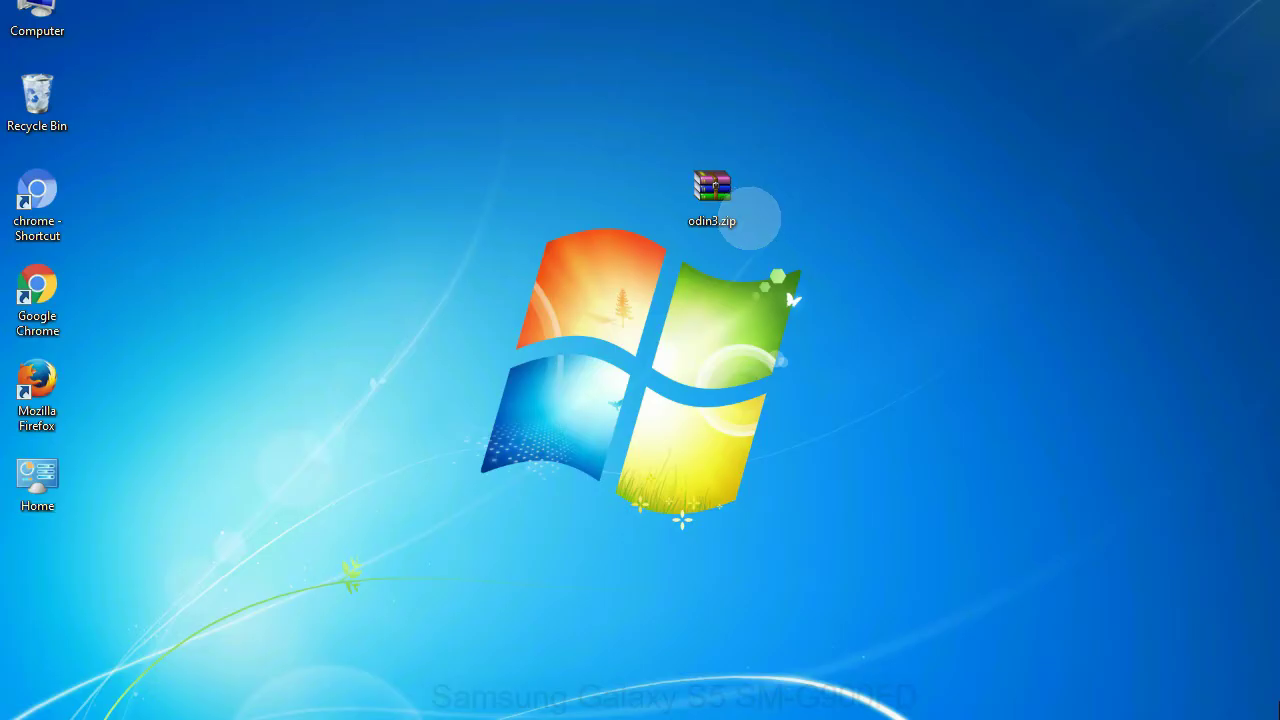
click(740, 205)
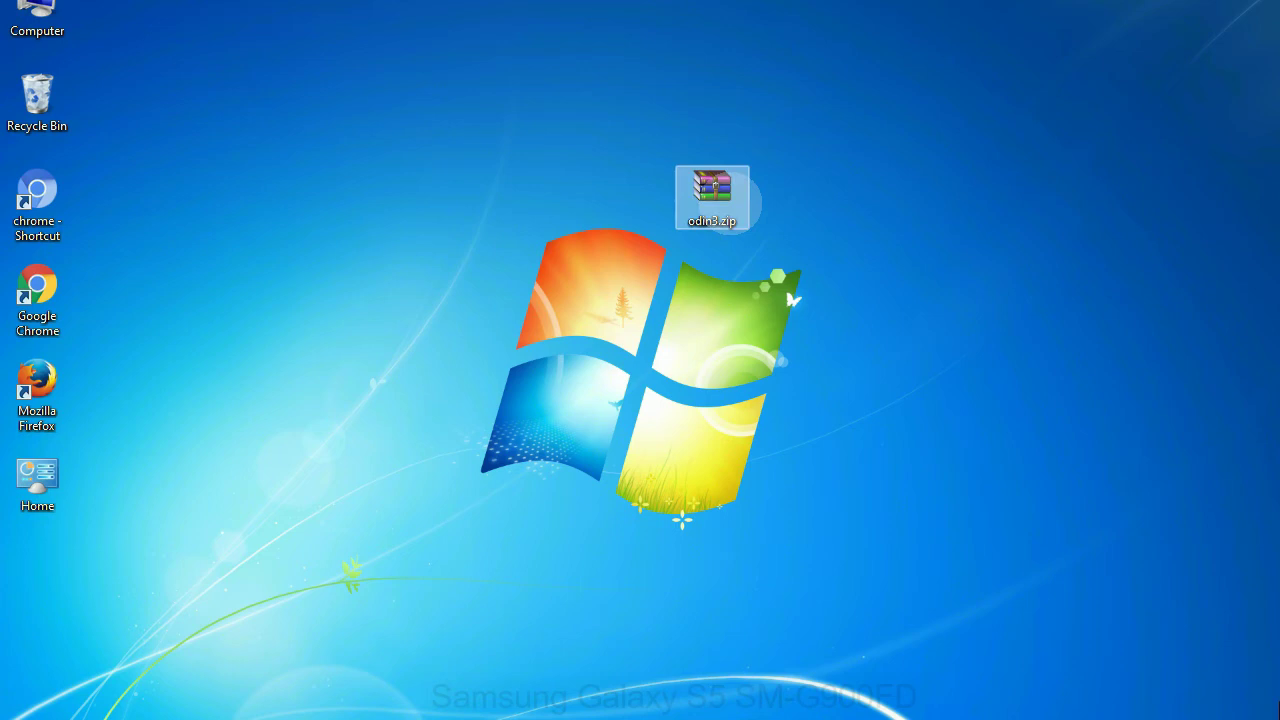
click(758, 209)
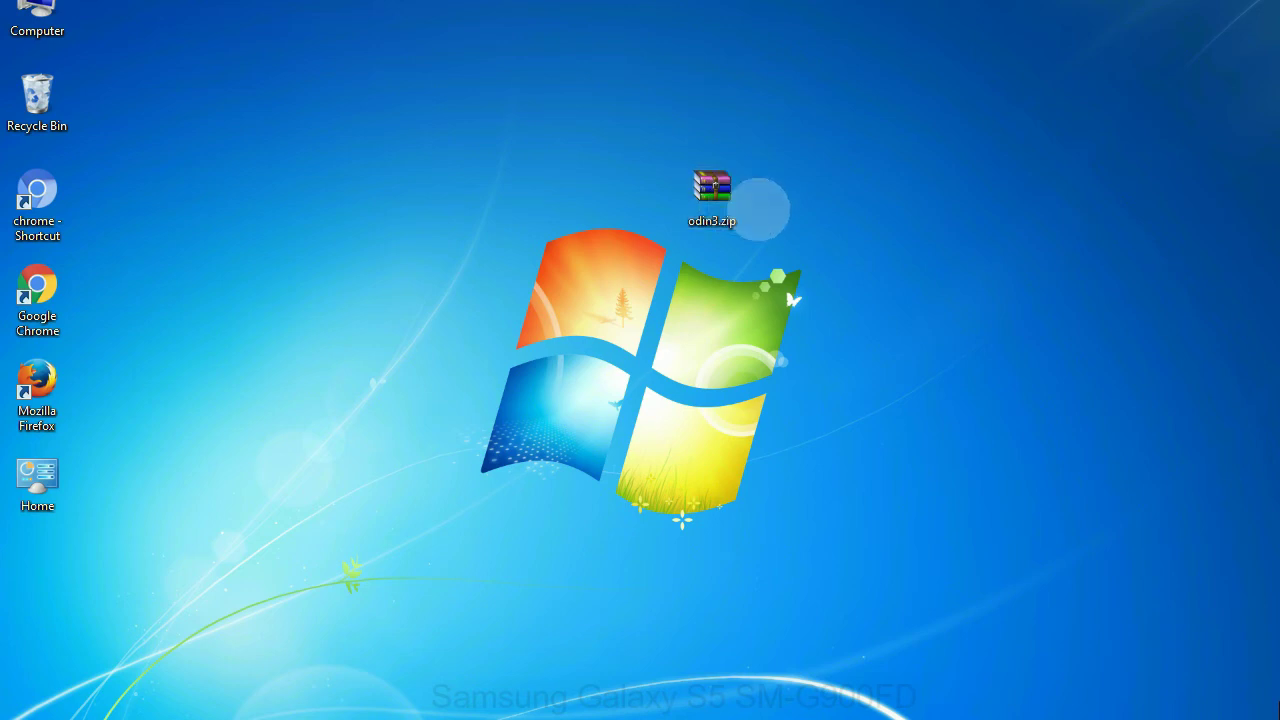